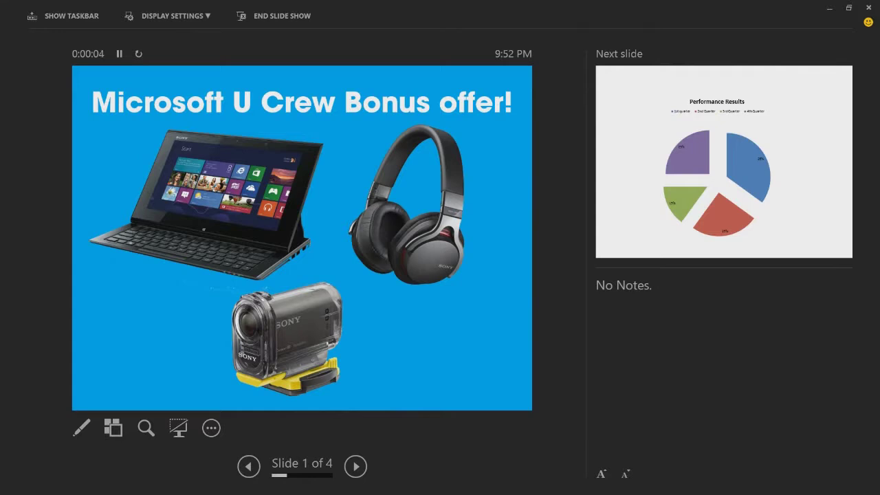
Step: Annotate slide 1 with the Pen in red: write $1499 by the laptop, circle the headphones and draw arrows pointing at the camera
{"action": "left_click", "coordinate": [81, 427]}
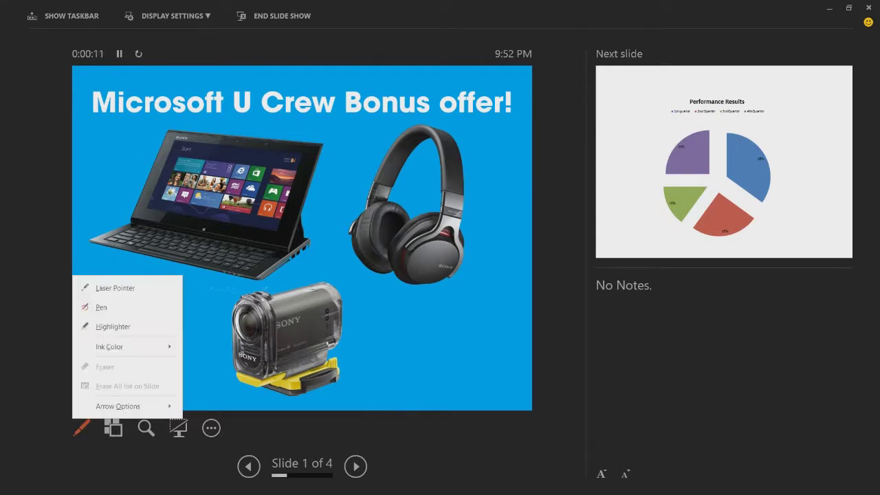
{"action": "left_click", "coordinate": [117, 289]}
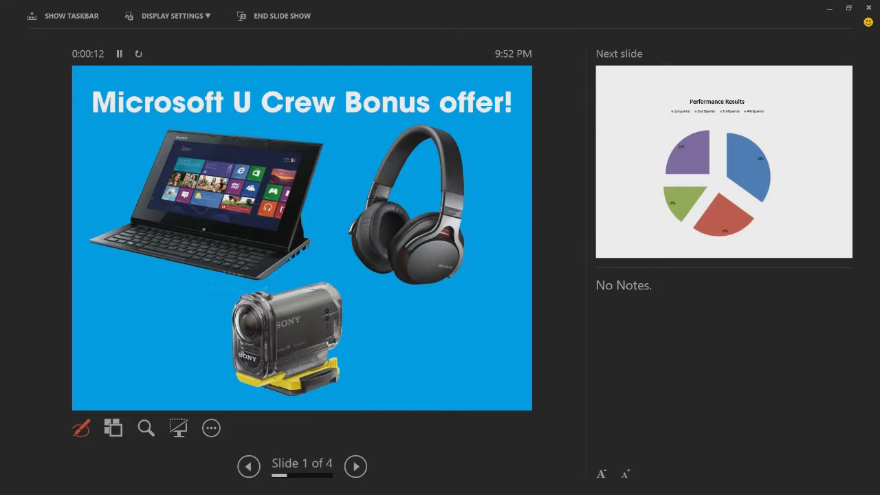
{"action": "left_click_drag", "start_coordinate": [136, 157], "coordinate": [135, 184]}
{"action": "mouse_move", "coordinate": [180, 147]}
{"action": "left_mouse_down"}
{"action": "mouse_move", "coordinate": [171, 158]}
{"action": "mouse_move", "coordinate": [204, 145]}
{"action": "left_mouse_up"}
{"action": "mouse_move", "coordinate": [434, 136]}
{"action": "left_mouse_down"}
{"action": "mouse_move", "coordinate": [401, 138]}
{"action": "mouse_move", "coordinate": [458, 146]}
{"action": "left_mouse_up"}
{"action": "left_click_drag", "start_coordinate": [108, 343], "coordinate": [182, 337]}
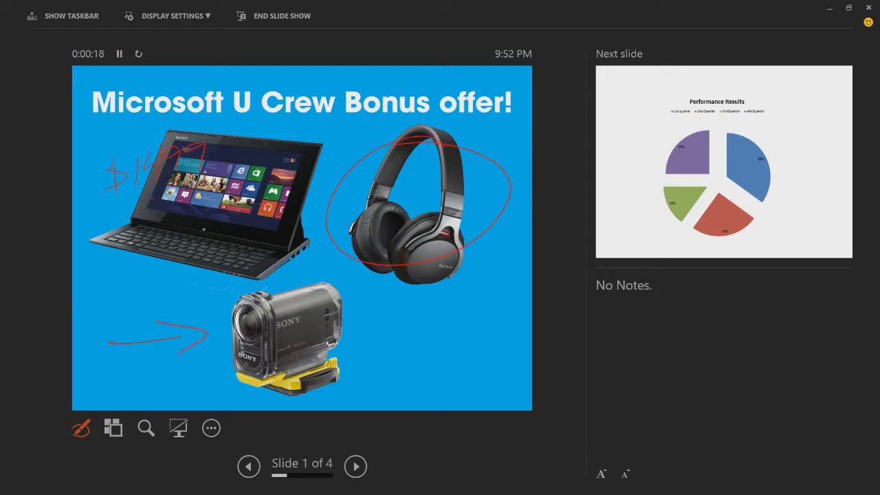
{"action": "mouse_move", "coordinate": [451, 316]}
{"action": "left_mouse_down"}
{"action": "mouse_move", "coordinate": [364, 329]}
{"action": "mouse_move", "coordinate": [376, 342]}
{"action": "left_mouse_up"}
Step: Advance to slide 2, outline the blue 1st quarter slice of the pie chart in ink and draw an arrow leading out of it
{"action": "left_click", "coordinate": [355, 466]}
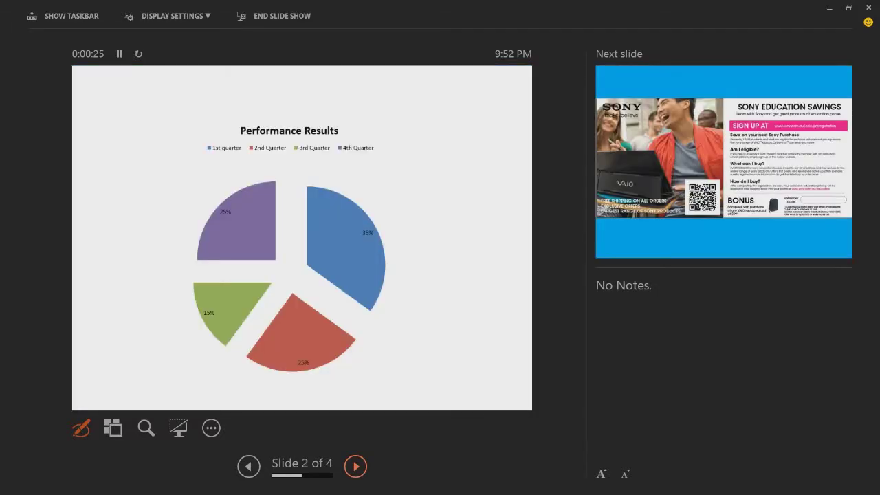
{"action": "mouse_move", "coordinate": [295, 176]}
{"action": "left_mouse_down"}
{"action": "mouse_move", "coordinate": [290, 264]}
{"action": "mouse_move", "coordinate": [371, 328]}
{"action": "mouse_move", "coordinate": [302, 173]}
{"action": "mouse_move", "coordinate": [400, 157]}
{"action": "mouse_move", "coordinate": [404, 170]}
{"action": "left_mouse_up"}
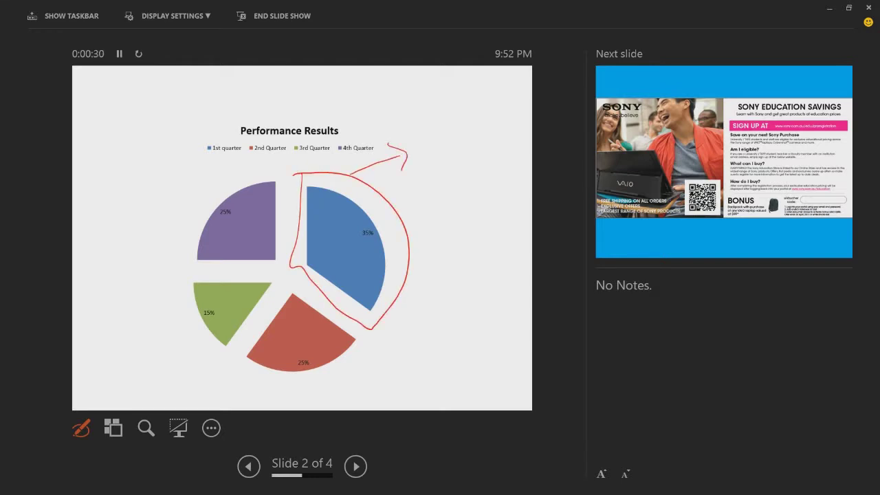
Step: Handwrite "check this out" at the end of the arrow and add further pen strokes beside the blue slice
{"action": "left_click_drag", "start_coordinate": [428, 143], "coordinate": [421, 155]}
{"action": "left_click_drag", "start_coordinate": [436, 125], "coordinate": [445, 147]}
{"action": "left_click_drag", "start_coordinate": [448, 143], "coordinate": [464, 143]}
{"action": "mouse_move", "coordinate": [479, 114]}
{"action": "left_mouse_down"}
{"action": "mouse_move", "coordinate": [477, 138]}
{"action": "mouse_move", "coordinate": [504, 138]}
{"action": "left_mouse_up"}
{"action": "mouse_move", "coordinate": [407, 169]}
{"action": "left_mouse_down"}
{"action": "mouse_move", "coordinate": [406, 203]}
{"action": "mouse_move", "coordinate": [432, 185]}
{"action": "left_mouse_up"}
{"action": "left_click_drag", "start_coordinate": [459, 171], "coordinate": [440, 186]}
{"action": "left_click_drag", "start_coordinate": [427, 216], "coordinate": [451, 217]}
{"action": "left_click_drag", "start_coordinate": [447, 209], "coordinate": [467, 203]}
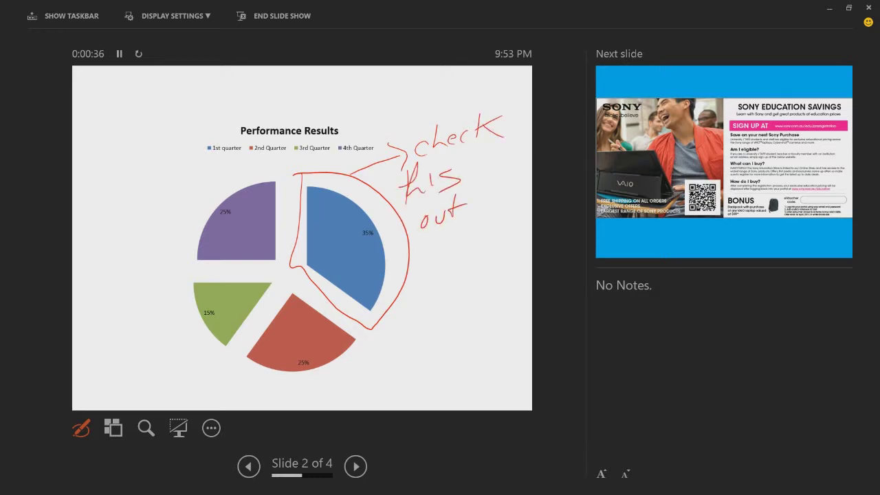
{"action": "mouse_move", "coordinate": [440, 389]}
{"action": "left_mouse_down"}
{"action": "mouse_move", "coordinate": [412, 350]}
{"action": "mouse_move", "coordinate": [424, 337]}
{"action": "left_mouse_up"}
{"action": "left_click_drag", "start_coordinate": [491, 251], "coordinate": [426, 283]}
{"action": "mouse_move", "coordinate": [430, 255]}
{"action": "left_mouse_down"}
{"action": "mouse_move", "coordinate": [423, 285]}
{"action": "mouse_move", "coordinate": [444, 293]}
{"action": "left_mouse_up"}
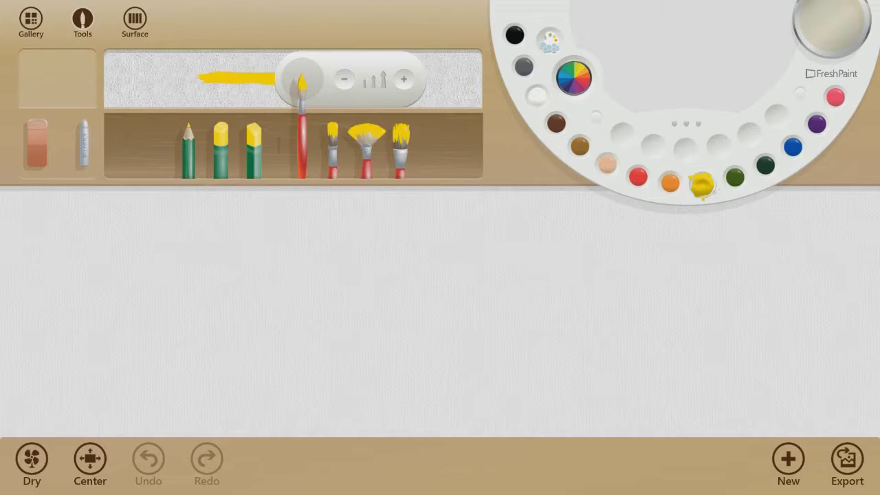
Step: Switch to Fresh Paint and paint thick and thin red strokes across the middle of the blank canvas
{"action": "left_click", "coordinate": [638, 177]}
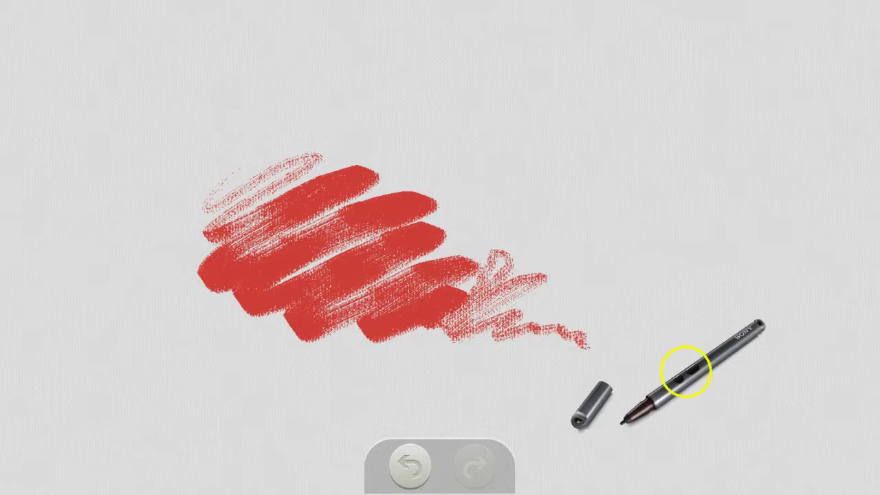
{"action": "mouse_move", "coordinate": [521, 331]}
{"action": "left_mouse_down"}
{"action": "mouse_move", "coordinate": [510, 316]}
{"action": "mouse_move", "coordinate": [561, 304]}
{"action": "left_mouse_up"}
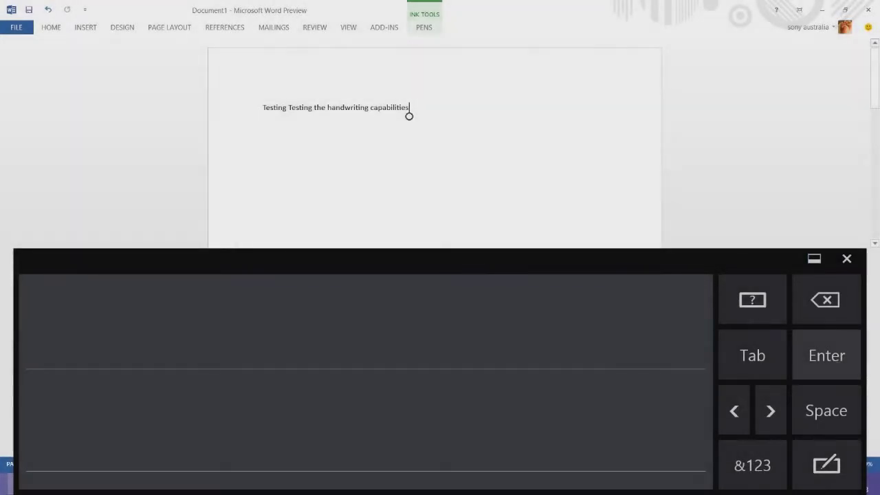
Step: Switch to Word, start a new line below the existing text and handwrite "Stylus" in the input panel
{"action": "key", "text": "Return"}
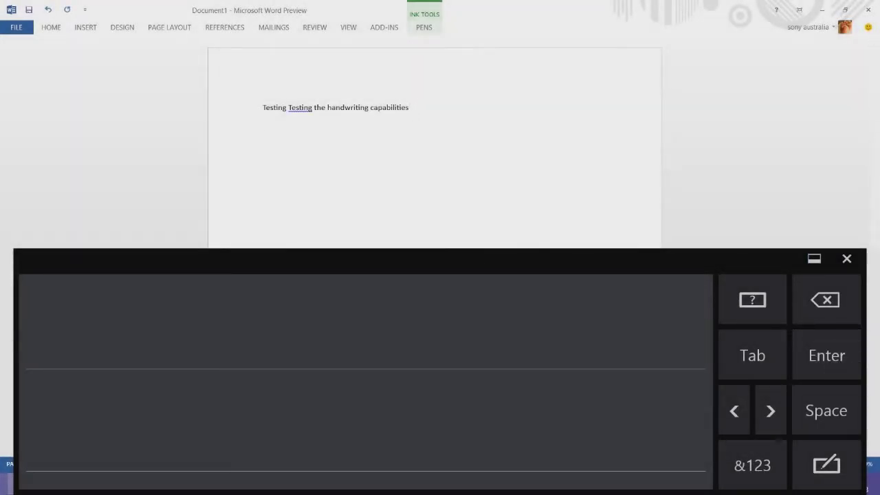
{"action": "left_click_drag", "start_coordinate": [136, 329], "coordinate": [120, 357]}
{"action": "left_click_drag", "start_coordinate": [160, 318], "coordinate": [144, 352]}
{"action": "mouse_move", "coordinate": [139, 337]}
{"action": "left_mouse_down"}
{"action": "mouse_move", "coordinate": [152, 342]}
{"action": "mouse_move", "coordinate": [158, 370]}
{"action": "left_mouse_up"}
{"action": "left_click_drag", "start_coordinate": [187, 314], "coordinate": [174, 354]}
{"action": "mouse_move", "coordinate": [183, 344]}
{"action": "left_mouse_down"}
{"action": "mouse_move", "coordinate": [204, 337]}
{"action": "mouse_move", "coordinate": [202, 353]}
{"action": "left_mouse_up"}
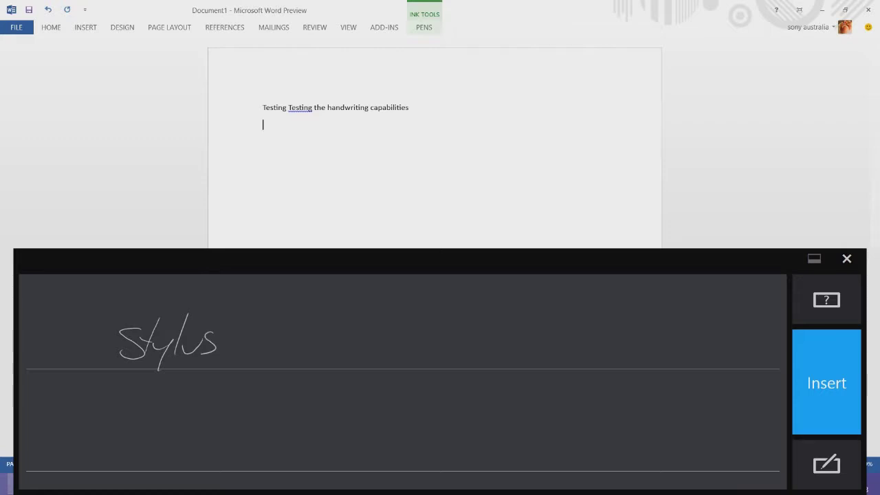
Step: Handwrite "is quite responsive" after the first word and insert the recognised sentence into the document
{"action": "mouse_move", "coordinate": [267, 337]}
{"action": "left_mouse_down"}
{"action": "mouse_move", "coordinate": [262, 356]}
{"action": "mouse_move", "coordinate": [279, 355]}
{"action": "left_mouse_up"}
{"action": "mouse_move", "coordinate": [357, 341]}
{"action": "left_mouse_down"}
{"action": "mouse_move", "coordinate": [328, 390]}
{"action": "mouse_move", "coordinate": [386, 355]}
{"action": "left_mouse_up"}
{"action": "left_click_drag", "start_coordinate": [391, 334], "coordinate": [389, 355]}
{"action": "mouse_move", "coordinate": [382, 341]}
{"action": "left_mouse_down"}
{"action": "mouse_move", "coordinate": [409, 336]}
{"action": "mouse_move", "coordinate": [465, 351]}
{"action": "mouse_move", "coordinate": [483, 363]}
{"action": "mouse_move", "coordinate": [474, 379]}
{"action": "left_mouse_up"}
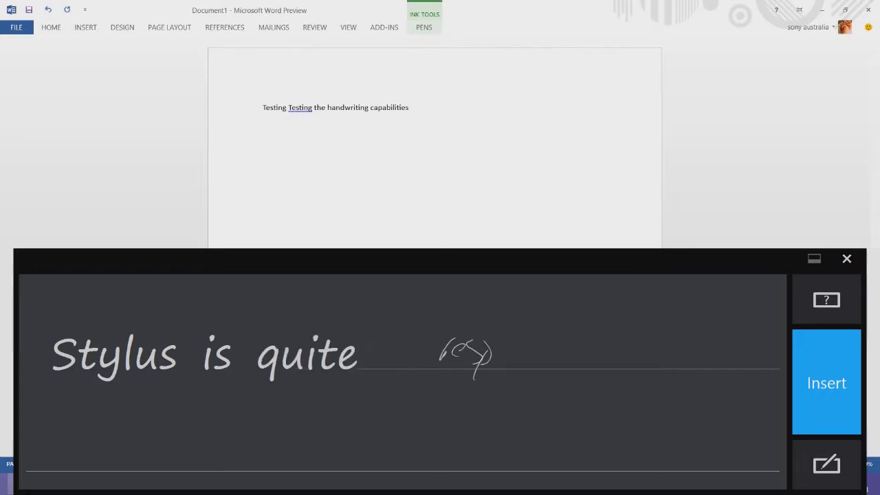
{"action": "left_click_drag", "start_coordinate": [488, 348], "coordinate": [510, 363]}
{"action": "left_click_drag", "start_coordinate": [528, 344], "coordinate": [519, 364]}
{"action": "mouse_move", "coordinate": [535, 345]}
{"action": "left_mouse_down"}
{"action": "mouse_move", "coordinate": [535, 361]}
{"action": "mouse_move", "coordinate": [560, 344]}
{"action": "mouse_move", "coordinate": [570, 360]}
{"action": "left_mouse_up"}
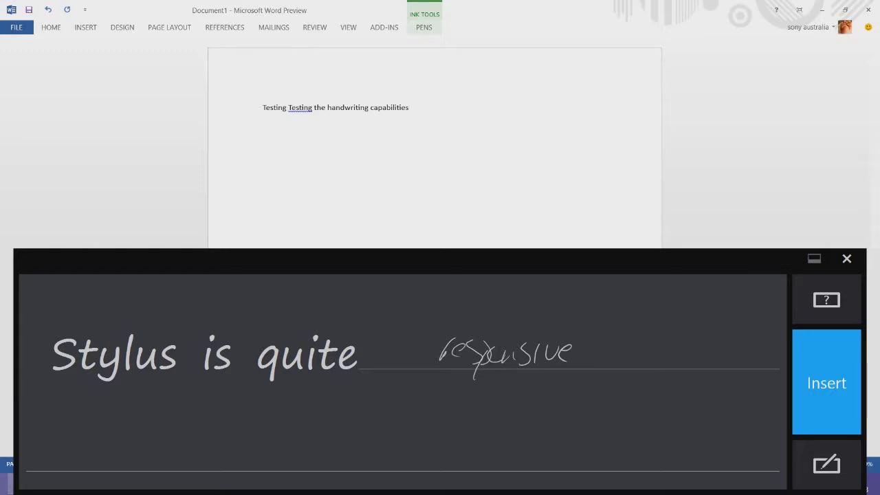
{"action": "left_click", "coordinate": [826, 383]}
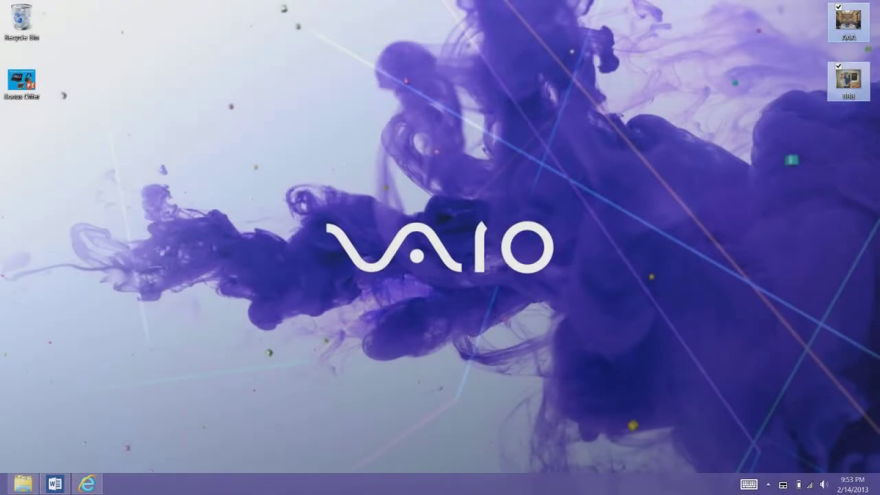
Step: Open the selected AAA and BBB pictures from the desktop
{"action": "right_click", "coordinate": [848, 21]}
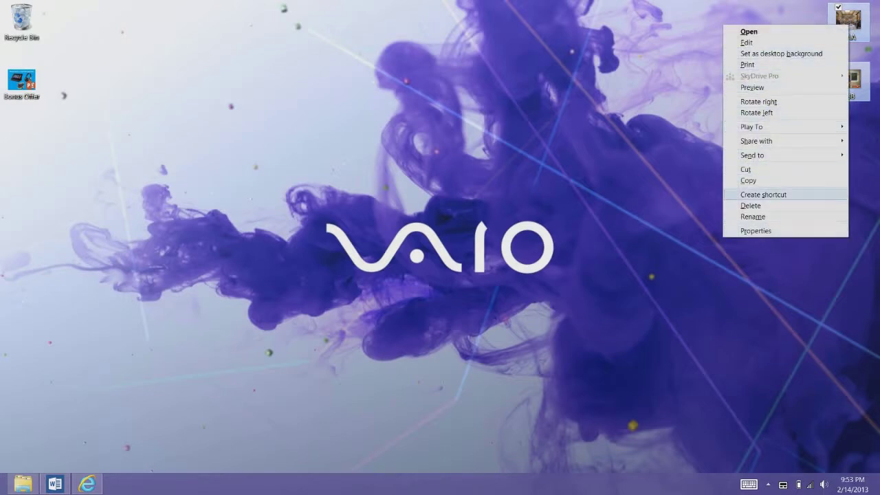
{"action": "left_click", "coordinate": [750, 32]}
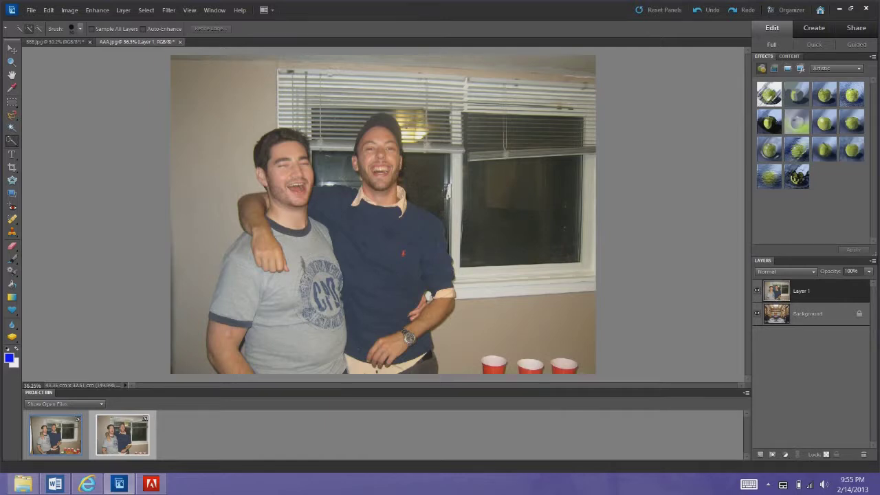
Step: Select the background around the two men on Layer 1 with the Quick Selection tool, cut it away and deselect
{"action": "left_click", "coordinate": [446, 364]}
{"action": "left_click_drag", "start_coordinate": [464, 290], "coordinate": [550, 280]}
{"action": "left_click_drag", "start_coordinate": [467, 260], "coordinate": [469, 206]}
{"action": "mouse_move", "coordinate": [438, 196]}
{"action": "left_mouse_down"}
{"action": "mouse_move", "coordinate": [428, 176]}
{"action": "mouse_move", "coordinate": [448, 143]}
{"action": "mouse_move", "coordinate": [565, 102]}
{"action": "mouse_move", "coordinate": [537, 77]}
{"action": "left_mouse_up"}
{"action": "mouse_move", "coordinate": [447, 93]}
{"action": "left_mouse_down"}
{"action": "mouse_move", "coordinate": [428, 127]}
{"action": "mouse_move", "coordinate": [412, 99]}
{"action": "mouse_move", "coordinate": [364, 77]}
{"action": "mouse_move", "coordinate": [293, 90]}
{"action": "mouse_move", "coordinate": [338, 120]}
{"action": "left_mouse_up"}
{"action": "left_click_drag", "start_coordinate": [262, 108], "coordinate": [214, 155]}
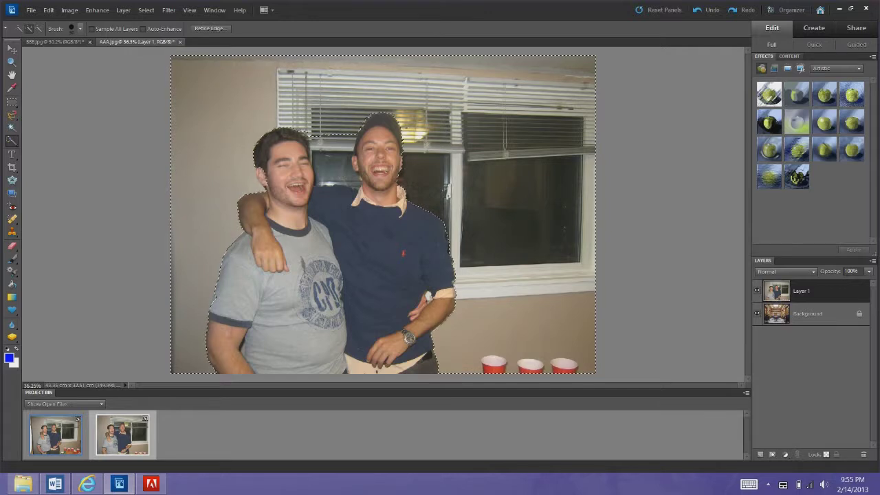
{"action": "left_click", "coordinate": [48, 10]}
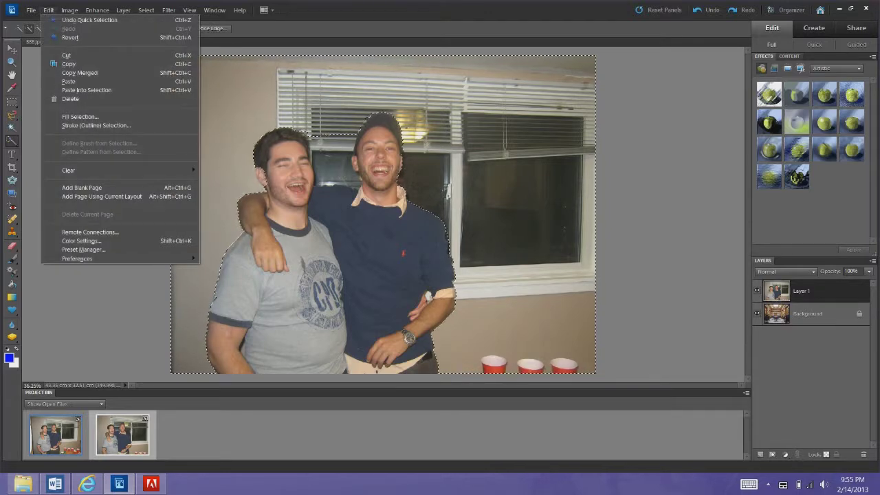
{"action": "left_click", "coordinate": [66, 55]}
{"action": "key", "text": "ctrl+d"}
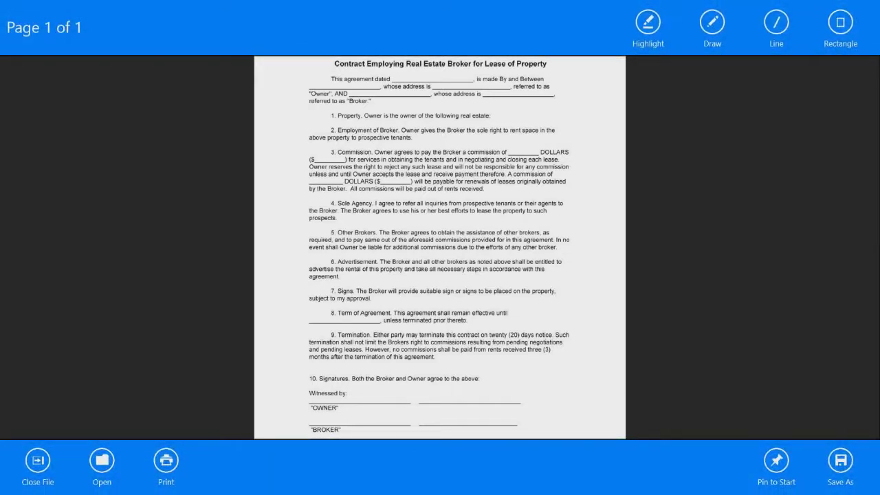
Step: Fill in the contract in PDF Touch with red ink: date 11/12/13, a name in the second address blank and 50 as the commission
{"action": "left_click", "coordinate": [712, 24]}
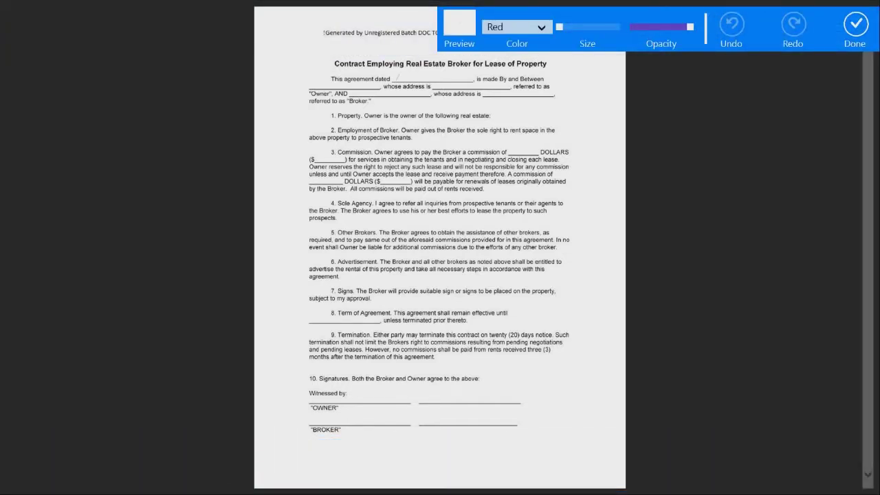
{"action": "mouse_move", "coordinate": [406, 73]}
{"action": "left_mouse_down"}
{"action": "mouse_move", "coordinate": [398, 81]}
{"action": "mouse_move", "coordinate": [411, 81]}
{"action": "left_mouse_up"}
{"action": "mouse_move", "coordinate": [451, 67]}
{"action": "left_mouse_down"}
{"action": "mouse_move", "coordinate": [448, 84]}
{"action": "mouse_move", "coordinate": [509, 101]}
{"action": "mouse_move", "coordinate": [532, 94]}
{"action": "left_mouse_up"}
{"action": "mouse_move", "coordinate": [513, 145]}
{"action": "left_mouse_down"}
{"action": "mouse_move", "coordinate": [525, 140]}
{"action": "mouse_move", "coordinate": [514, 152]}
{"action": "mouse_move", "coordinate": [526, 143]}
{"action": "left_mouse_up"}
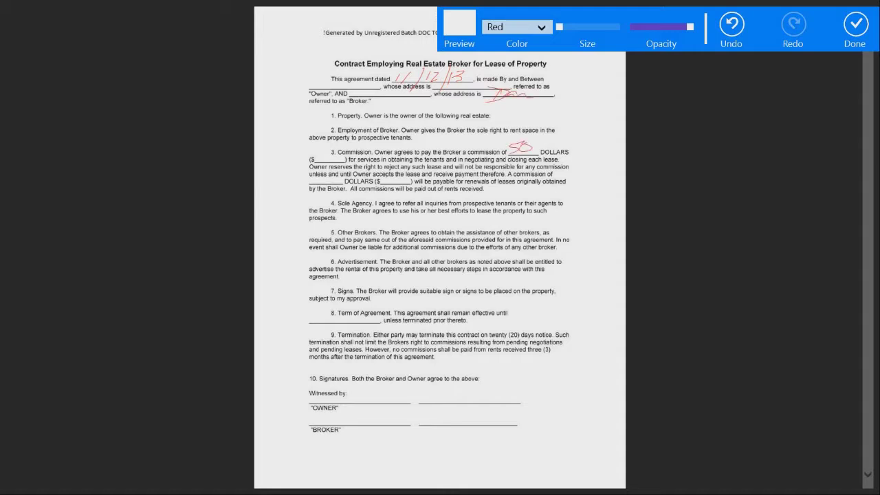
Step: Handwrite the owner's and broker's names on the signature lines of the contract and add a signature beside each
{"action": "mouse_move", "coordinate": [350, 389]}
{"action": "left_mouse_down"}
{"action": "mouse_move", "coordinate": [349, 402]}
{"action": "mouse_move", "coordinate": [375, 403]}
{"action": "mouse_move", "coordinate": [391, 390]}
{"action": "left_mouse_up"}
{"action": "mouse_move", "coordinate": [449, 382]}
{"action": "left_mouse_down"}
{"action": "mouse_move", "coordinate": [412, 413]}
{"action": "mouse_move", "coordinate": [510, 382]}
{"action": "mouse_move", "coordinate": [471, 419]}
{"action": "mouse_move", "coordinate": [540, 377]}
{"action": "mouse_move", "coordinate": [540, 406]}
{"action": "mouse_move", "coordinate": [550, 391]}
{"action": "mouse_move", "coordinate": [505, 422]}
{"action": "left_mouse_up"}
{"action": "mouse_move", "coordinate": [344, 425]}
{"action": "left_mouse_down"}
{"action": "mouse_move", "coordinate": [366, 410]}
{"action": "mouse_move", "coordinate": [374, 425]}
{"action": "mouse_move", "coordinate": [379, 409]}
{"action": "mouse_move", "coordinate": [393, 421]}
{"action": "left_mouse_up"}
{"action": "mouse_move", "coordinate": [404, 406]}
{"action": "left_mouse_down"}
{"action": "mouse_move", "coordinate": [401, 420]}
{"action": "mouse_move", "coordinate": [458, 423]}
{"action": "mouse_move", "coordinate": [429, 427]}
{"action": "mouse_move", "coordinate": [456, 421]}
{"action": "mouse_move", "coordinate": [433, 433]}
{"action": "mouse_move", "coordinate": [500, 424]}
{"action": "left_mouse_up"}
{"action": "right_click", "coordinate": [438, 405]}
{"action": "left_click_drag", "start_coordinate": [438, 408], "coordinate": [447, 432]}
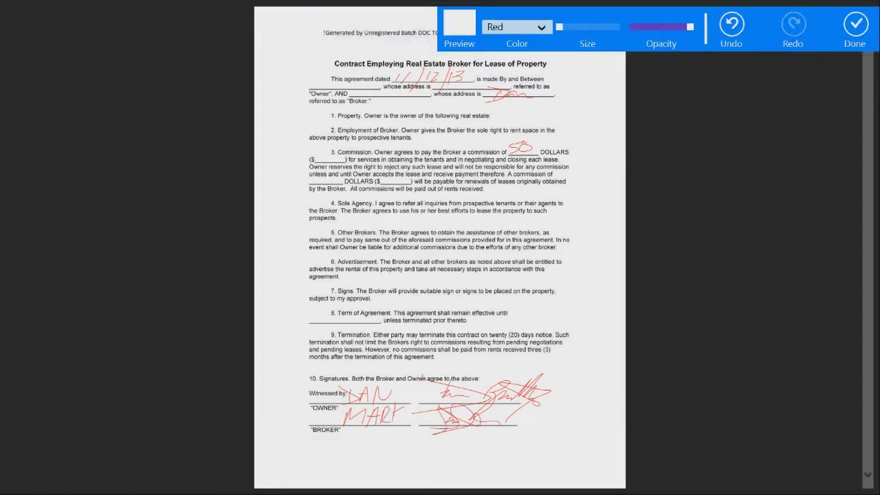
Step: Finish drawing and save a copy of the contract as a PDF named Contract_annotated in Documents
{"action": "left_click", "coordinate": [855, 26]}
{"action": "right_click", "coordinate": [580, 448]}
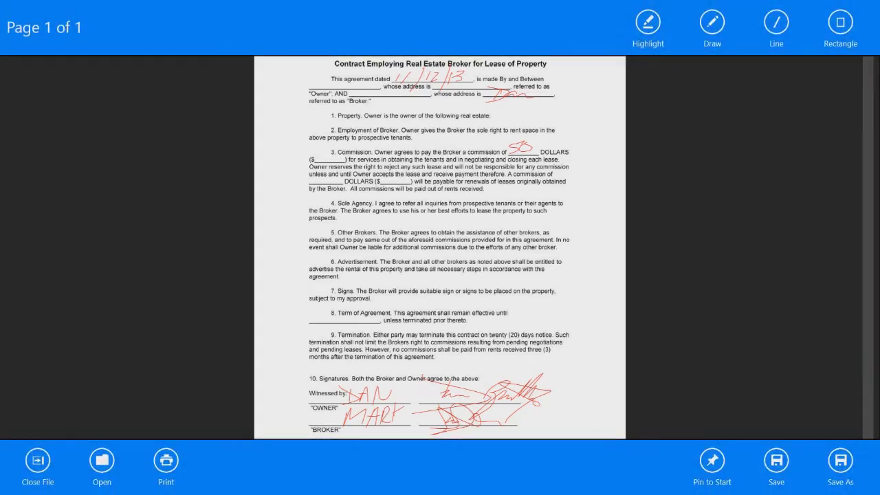
{"action": "left_click", "coordinate": [840, 460]}
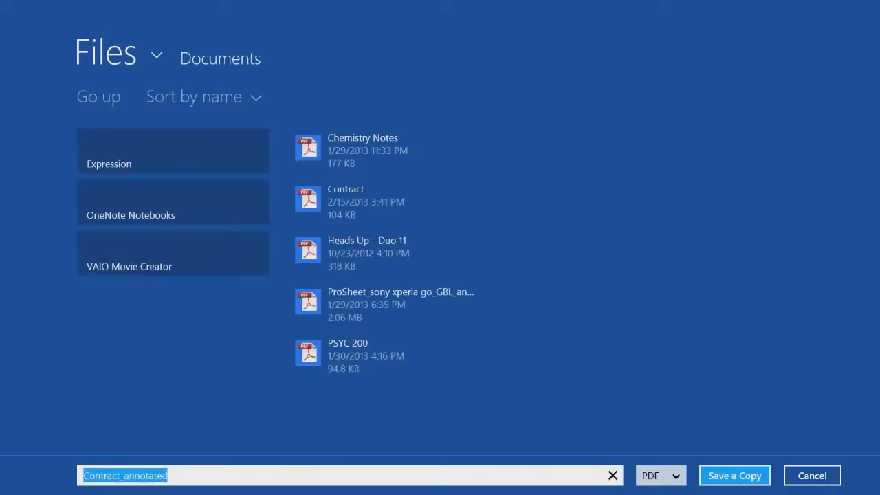
{"action": "left_click", "coordinate": [734, 476]}
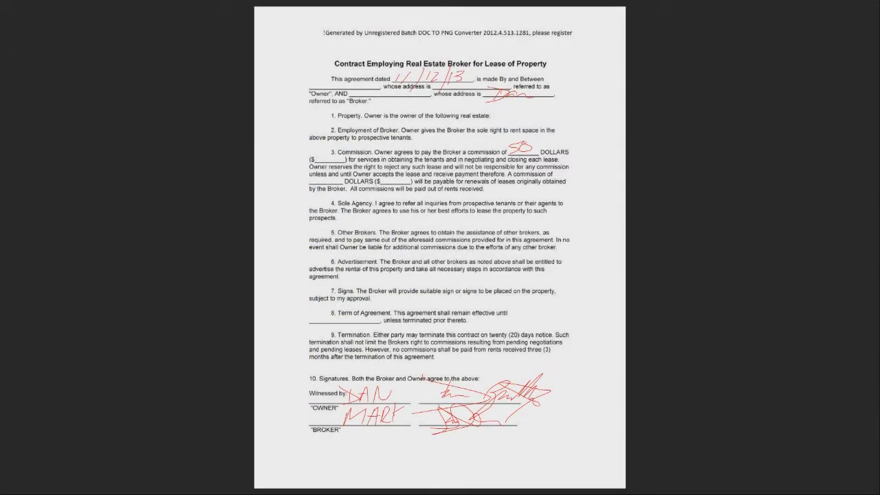
Step: Close the contract and open the recent file PSYC 200.pdf
{"action": "key", "text": "super+z"}
{"action": "left_click", "coordinate": [38, 461]}
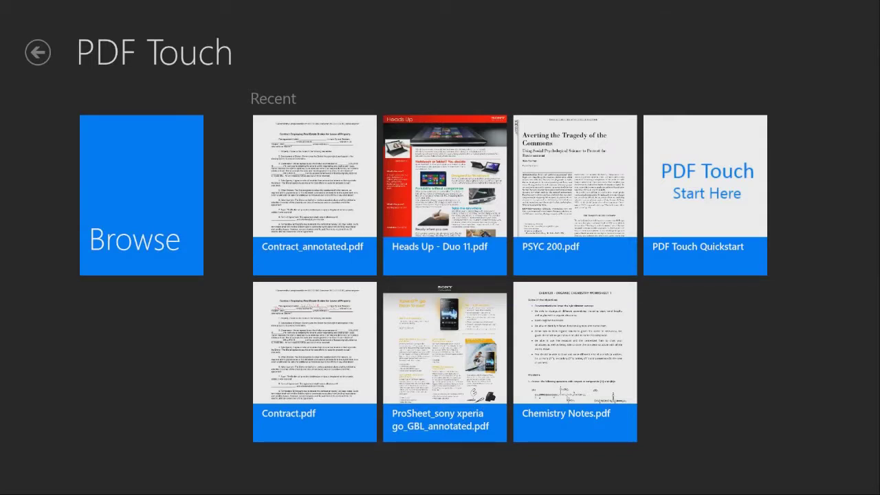
{"action": "left_click", "coordinate": [575, 195]}
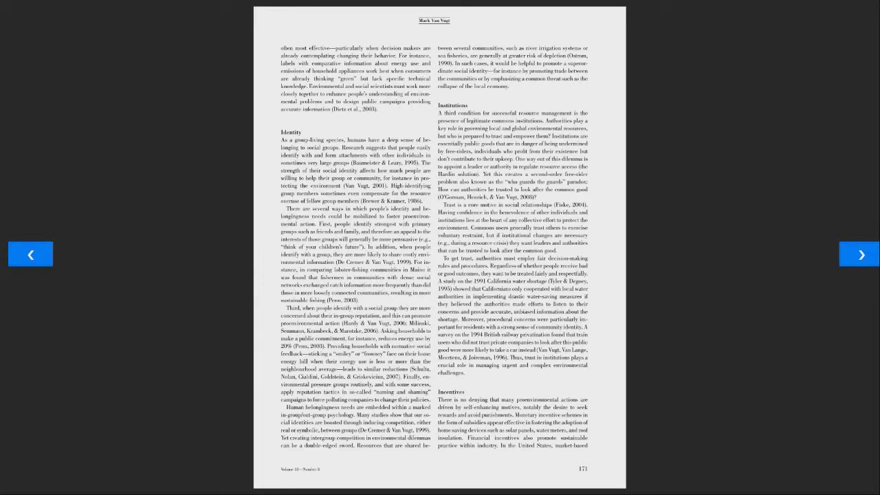
Step: On page 3, highlight the opening lines of the Institutions section in yellow and the passage from "contribute to their upkeep" in pink
{"action": "right_click", "coordinate": [747, 117]}
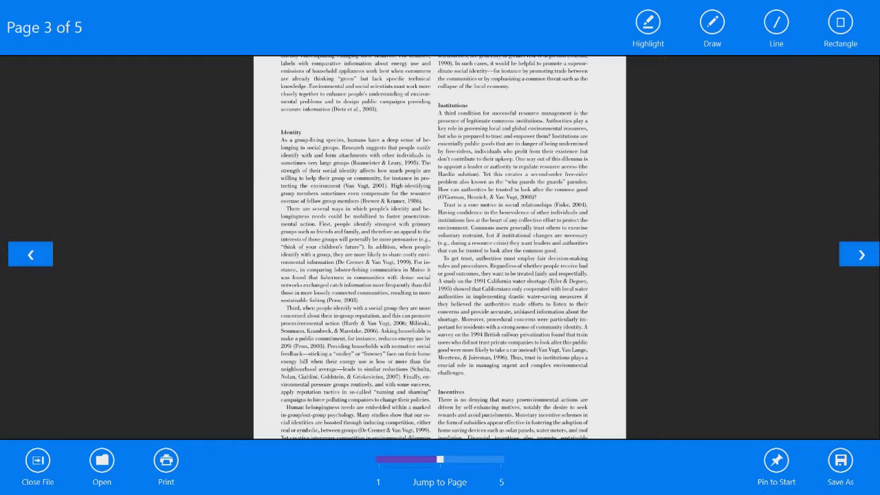
{"action": "left_click", "coordinate": [646, 26]}
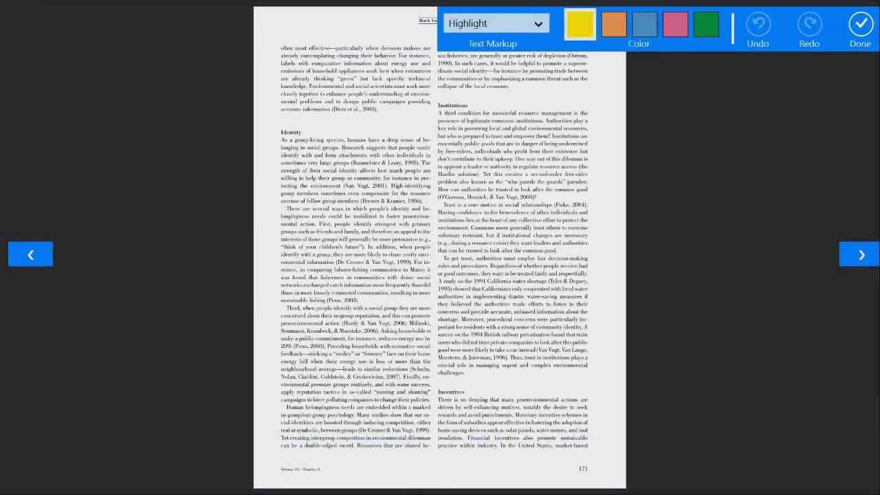
{"action": "left_click_drag", "start_coordinate": [438, 113], "coordinate": [522, 136]}
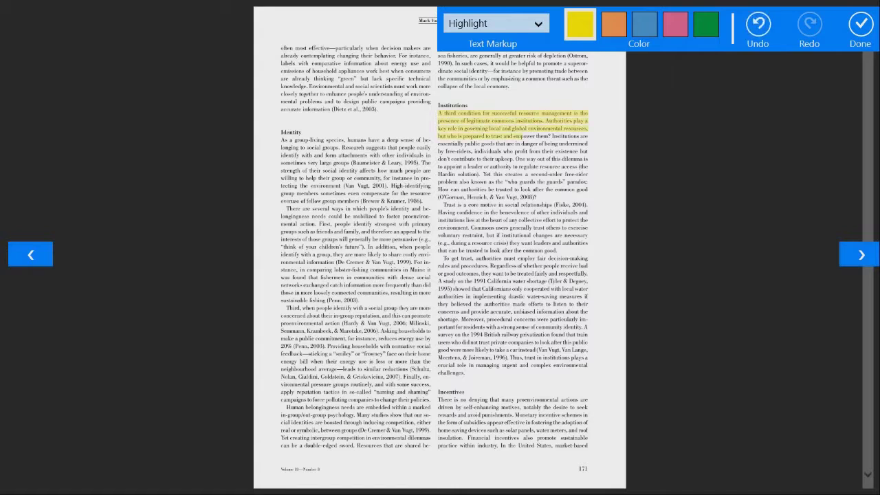
{"action": "left_click", "coordinate": [674, 25]}
{"action": "left_click_drag", "start_coordinate": [450, 158], "coordinate": [506, 196]}
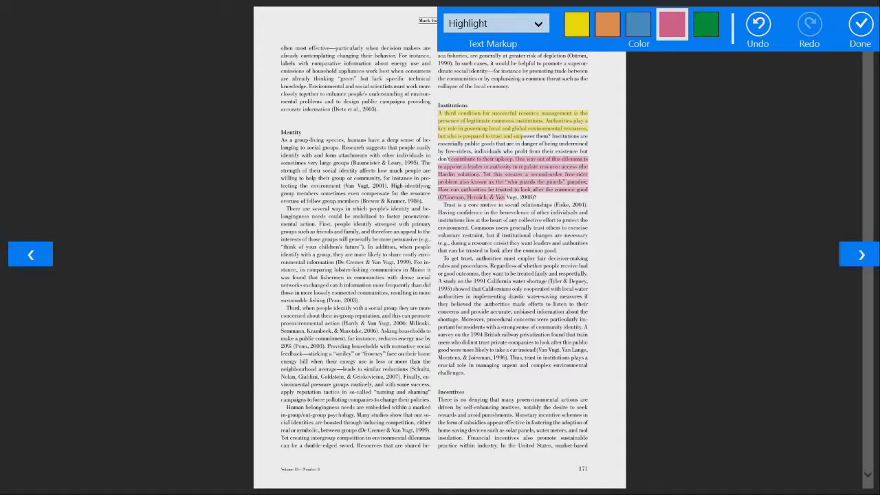
{"action": "left_click", "coordinate": [860, 24]}
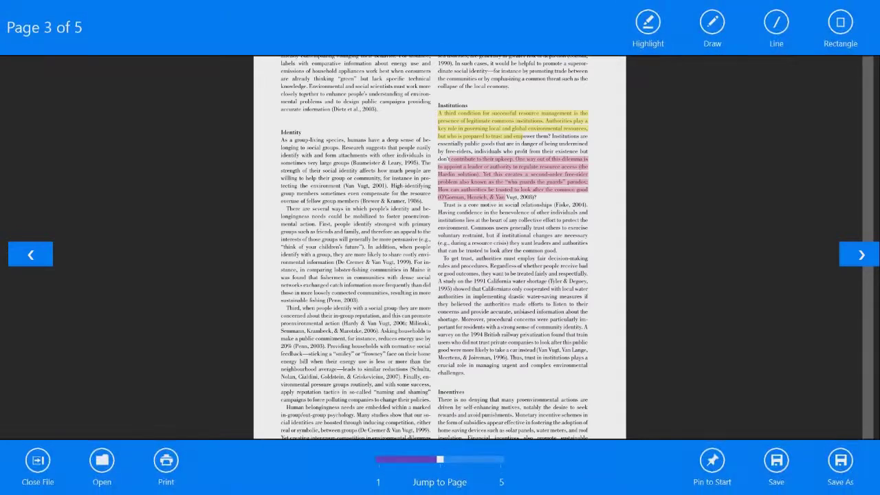
Step: Draw a red circle around the pink highlighted passage and an arrow pointing up to it from the left column
{"action": "left_click", "coordinate": [713, 28]}
{"action": "mouse_move", "coordinate": [505, 142]}
{"action": "left_mouse_down"}
{"action": "mouse_move", "coordinate": [403, 177]}
{"action": "mouse_move", "coordinate": [468, 144]}
{"action": "left_mouse_up"}
{"action": "left_click_drag", "start_coordinate": [377, 261], "coordinate": [421, 234]}
{"action": "mouse_move", "coordinate": [408, 228]}
{"action": "left_mouse_down"}
{"action": "mouse_move", "coordinate": [444, 225]}
{"action": "mouse_move", "coordinate": [431, 244]}
{"action": "left_mouse_up"}
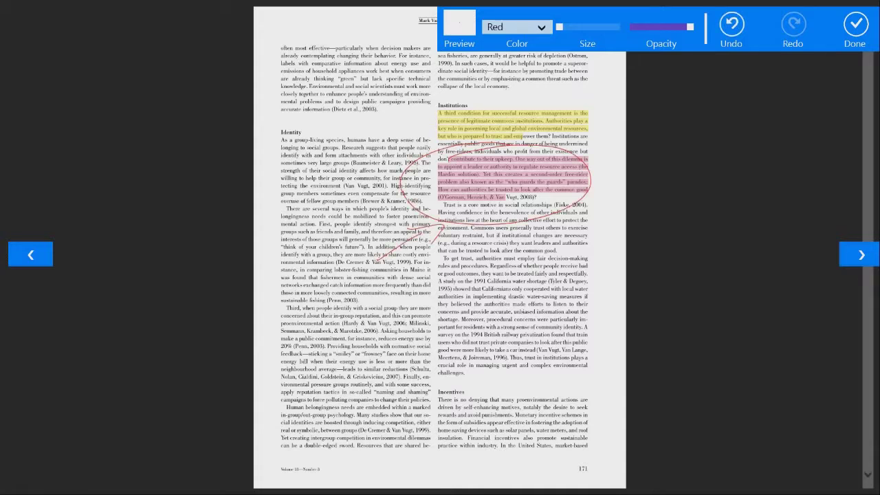
Step: Handwrite a red note below the arrow, across the lower part of the Identity section, and finish drawing
{"action": "left_click_drag", "start_coordinate": [312, 298], "coordinate": [334, 304]}
{"action": "left_click_drag", "start_coordinate": [339, 294], "coordinate": [337, 316]}
{"action": "mouse_move", "coordinate": [337, 291]}
{"action": "left_mouse_down"}
{"action": "mouse_move", "coordinate": [349, 289]}
{"action": "mouse_move", "coordinate": [338, 303]}
{"action": "mouse_move", "coordinate": [362, 287]}
{"action": "left_mouse_up"}
{"action": "mouse_move", "coordinate": [373, 281]}
{"action": "left_mouse_down"}
{"action": "mouse_move", "coordinate": [372, 295]}
{"action": "mouse_move", "coordinate": [380, 281]}
{"action": "left_mouse_up"}
{"action": "left_click_drag", "start_coordinate": [394, 264], "coordinate": [391, 285]}
{"action": "left_click_drag", "start_coordinate": [384, 280], "coordinate": [435, 273]}
{"action": "mouse_move", "coordinate": [442, 249]}
{"action": "left_mouse_down"}
{"action": "mouse_move", "coordinate": [438, 276]}
{"action": "mouse_move", "coordinate": [453, 256]}
{"action": "left_mouse_up"}
{"action": "left_click_drag", "start_coordinate": [469, 231], "coordinate": [458, 259]}
{"action": "left_click_drag", "start_coordinate": [460, 275], "coordinate": [449, 282]}
{"action": "left_click", "coordinate": [856, 26]}
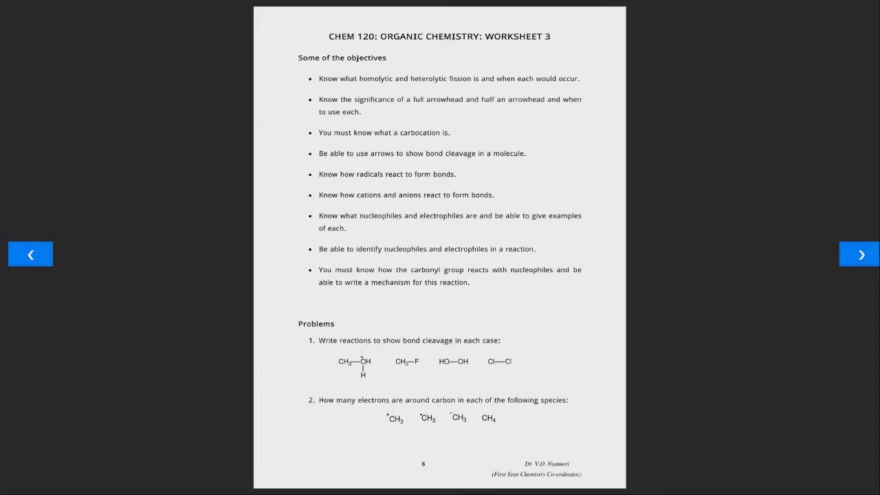
Step: On page 7, draw the H3C–C(=O)–CH3 structure in red after the reaction arrow of problem 5
{"action": "left_click", "coordinate": [861, 258]}
{"action": "right_click", "coordinate": [763, 45]}
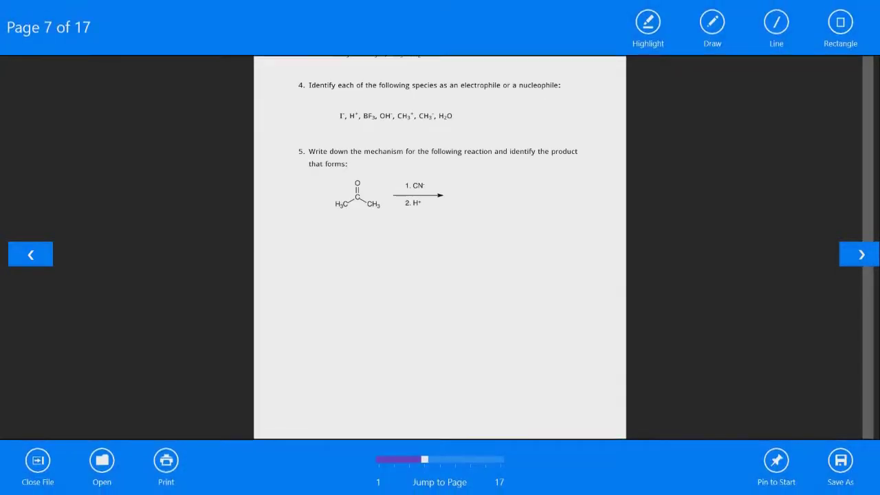
{"action": "left_click", "coordinate": [713, 22]}
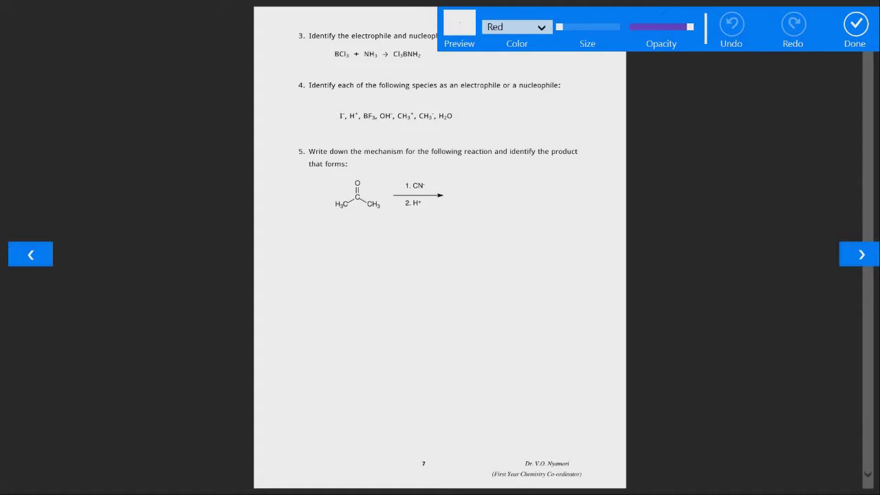
{"action": "mouse_move", "coordinate": [492, 188]}
{"action": "left_mouse_down"}
{"action": "mouse_move", "coordinate": [503, 198]}
{"action": "mouse_move", "coordinate": [488, 186]}
{"action": "mouse_move", "coordinate": [497, 185]}
{"action": "mouse_move", "coordinate": [475, 219]}
{"action": "mouse_move", "coordinate": [430, 240]}
{"action": "mouse_move", "coordinate": [436, 230]}
{"action": "left_mouse_up"}
{"action": "mouse_move", "coordinate": [443, 216]}
{"action": "left_mouse_down"}
{"action": "mouse_move", "coordinate": [443, 246]}
{"action": "mouse_move", "coordinate": [467, 237]}
{"action": "left_mouse_up"}
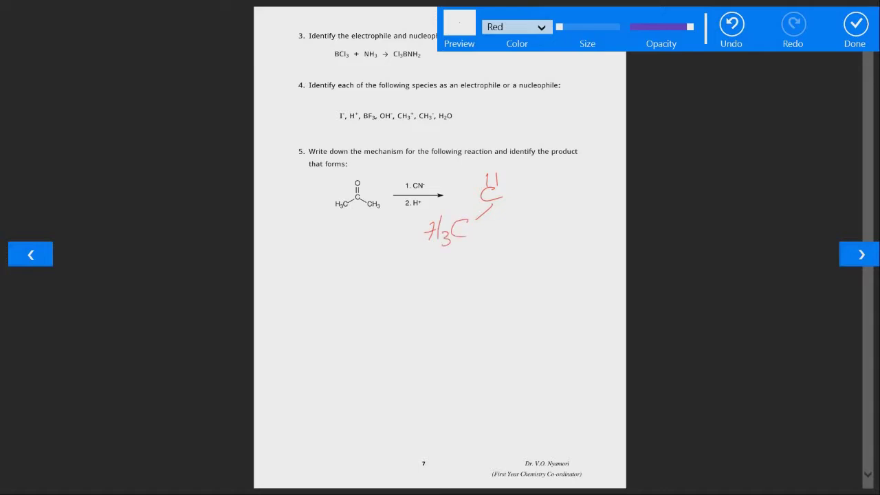
{"action": "mouse_move", "coordinate": [501, 200]}
{"action": "left_mouse_down"}
{"action": "mouse_move", "coordinate": [519, 234]}
{"action": "mouse_move", "coordinate": [529, 234]}
{"action": "left_mouse_up"}
{"action": "left_click_drag", "start_coordinate": [541, 215], "coordinate": [539, 229]}
{"action": "mouse_move", "coordinate": [527, 224]}
{"action": "left_mouse_down"}
{"action": "mouse_move", "coordinate": [555, 229]}
{"action": "mouse_move", "coordinate": [539, 247]}
{"action": "left_mouse_up"}
{"action": "left_click_drag", "start_coordinate": [485, 160], "coordinate": [481, 160]}
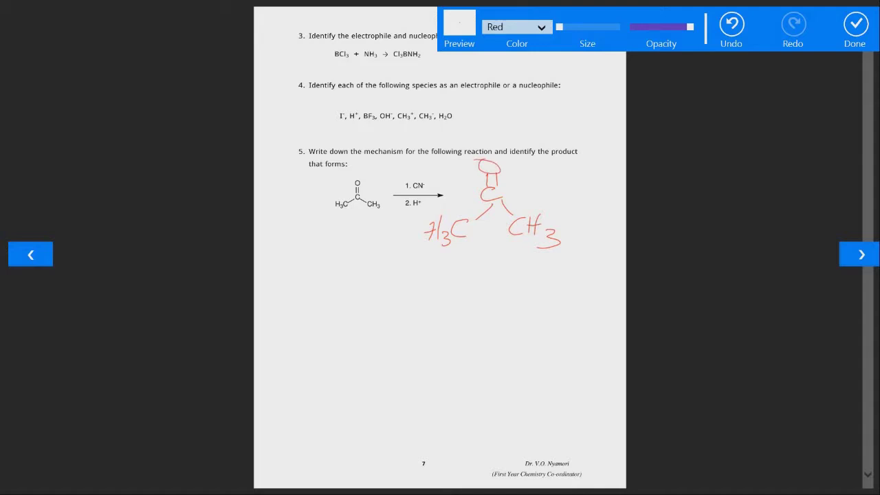
Step: Go to page 9 and draw a red circle around item (a) of problem 7
{"action": "left_click", "coordinate": [861, 255]}
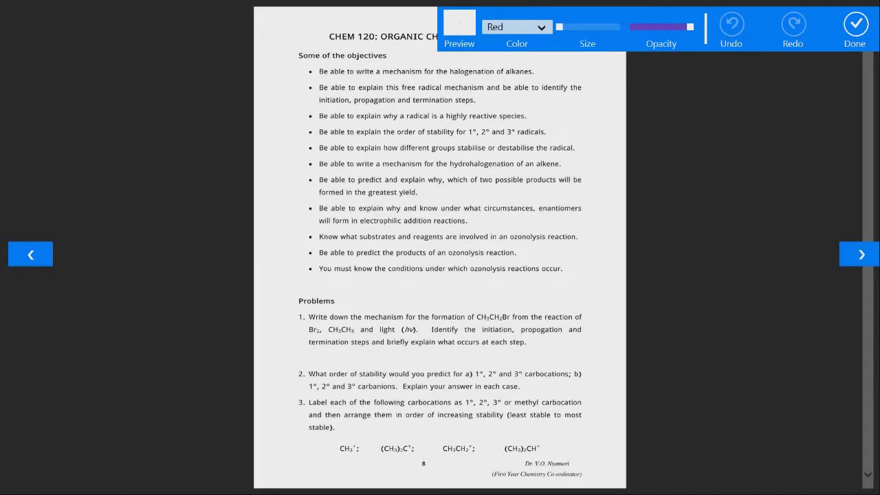
{"action": "left_click", "coordinate": [862, 254]}
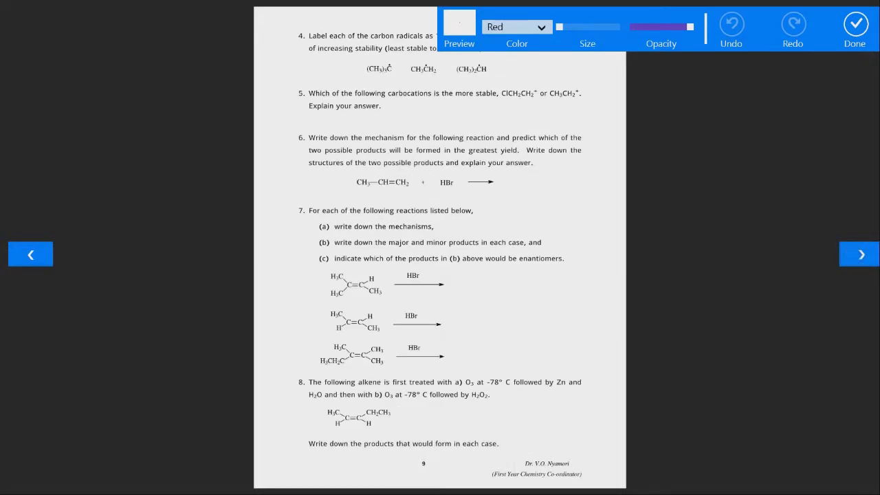
{"action": "mouse_move", "coordinate": [327, 218]}
{"action": "left_mouse_down"}
{"action": "mouse_move", "coordinate": [312, 234]}
{"action": "mouse_move", "coordinate": [330, 219]}
{"action": "left_mouse_up"}
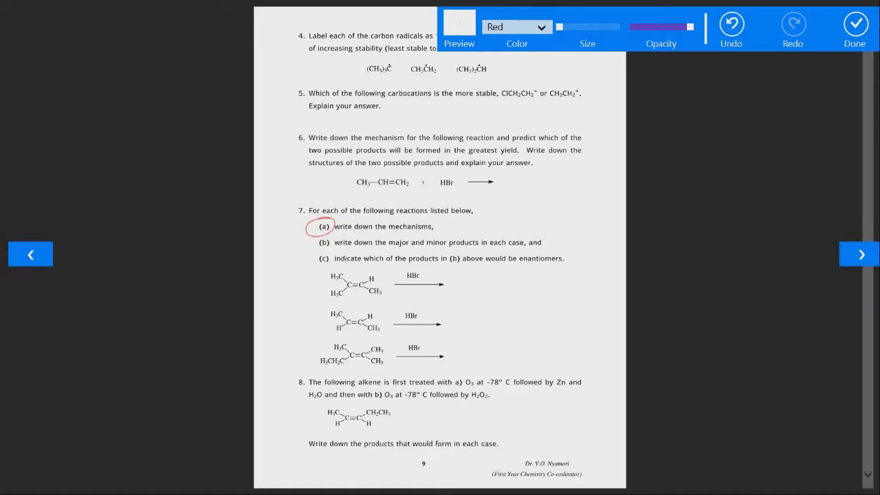
Step: On page 10, draw a red box around the first reaction of problem 10 and finish drawing
{"action": "left_click", "coordinate": [861, 254]}
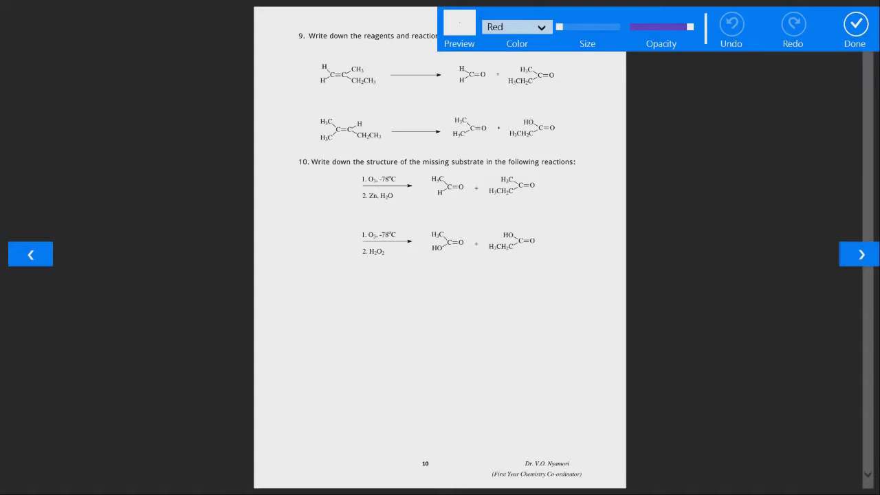
{"action": "mouse_move", "coordinate": [457, 172]}
{"action": "left_mouse_down"}
{"action": "mouse_move", "coordinate": [347, 172]}
{"action": "mouse_move", "coordinate": [462, 207]}
{"action": "mouse_move", "coordinate": [561, 172]}
{"action": "mouse_move", "coordinate": [405, 169]}
{"action": "left_mouse_up"}
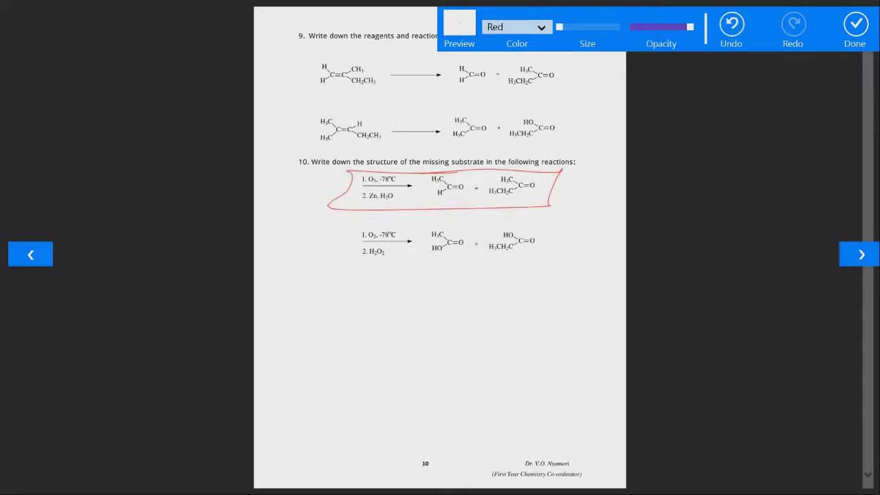
{"action": "left_click", "coordinate": [855, 24]}
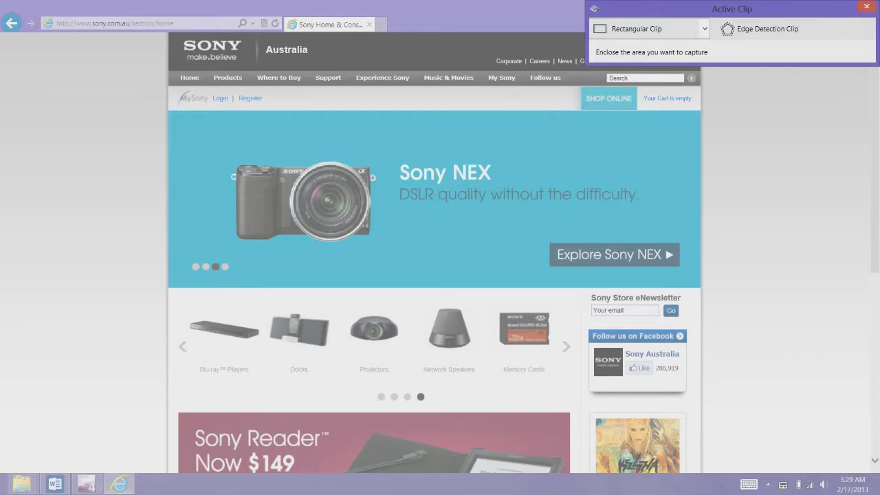
Step: In Active Clip, capture the Sony home page from the navigation bar to the product carousel with Rectangular Clip and save the clip
{"action": "left_click", "coordinate": [704, 29]}
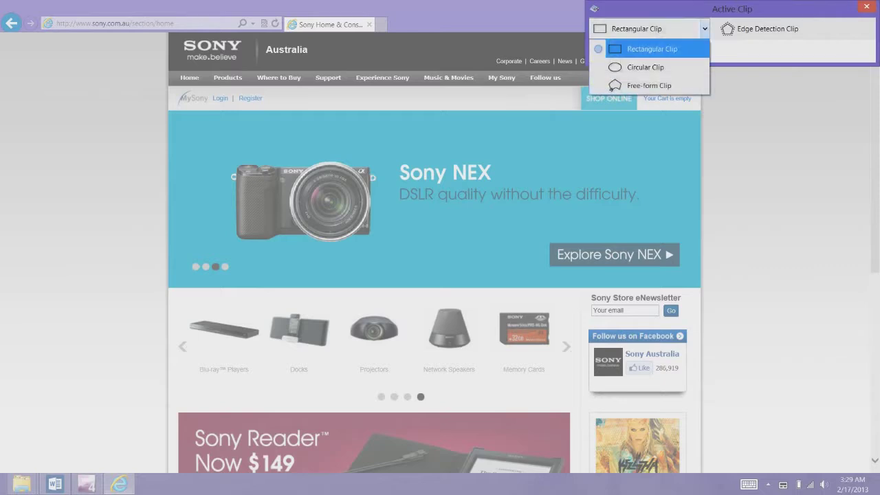
{"action": "left_click", "coordinate": [651, 49]}
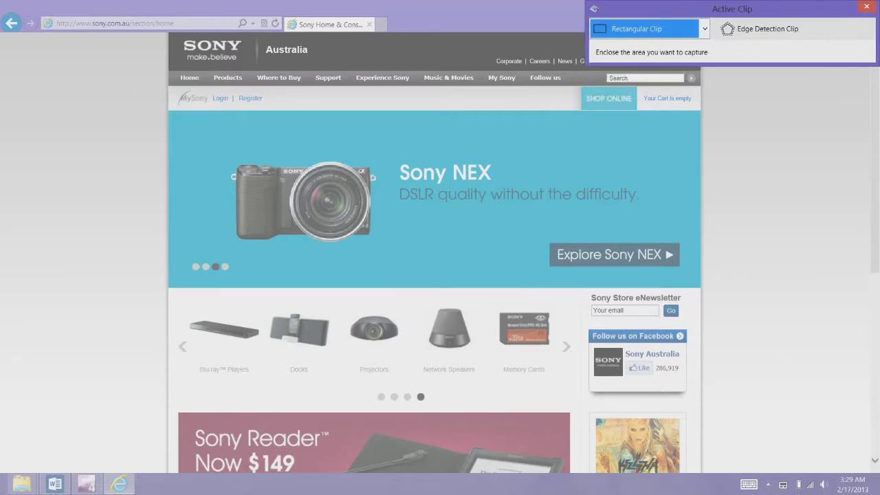
{"action": "left_click_drag", "start_coordinate": [710, 73], "coordinate": [128, 392]}
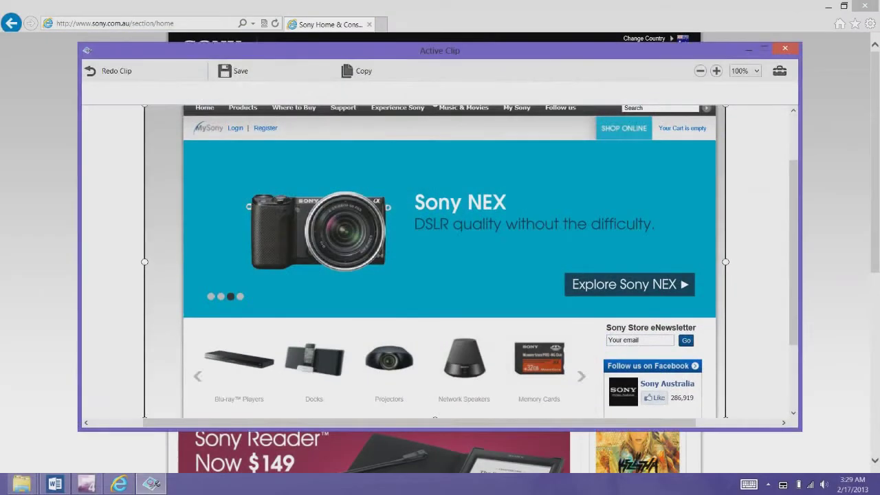
{"action": "left_click", "coordinate": [234, 71]}
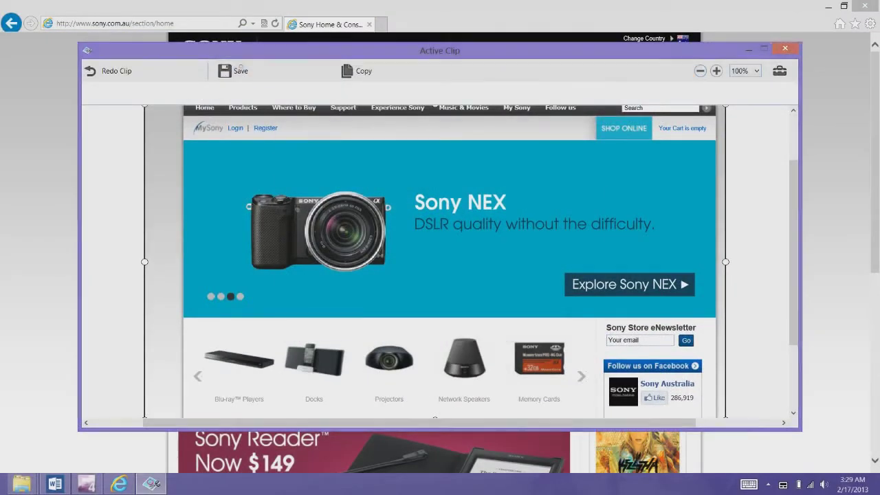